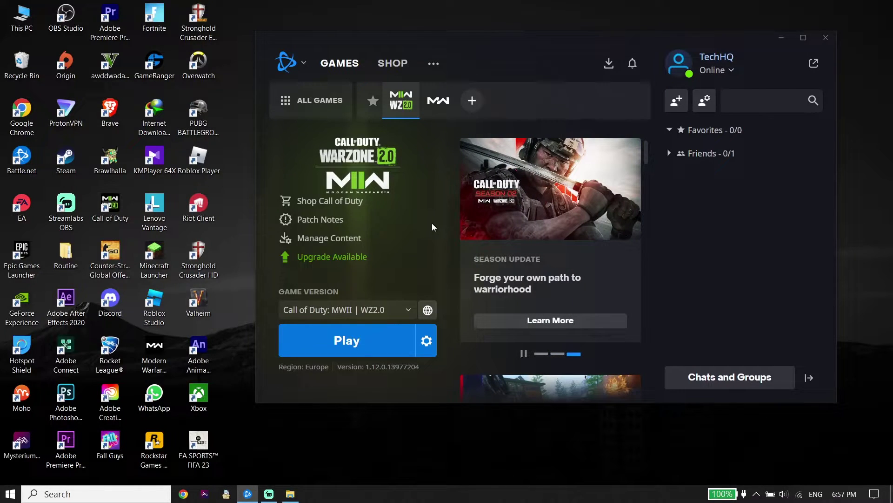
# Step: Check the maintenance options for Call of Duty: MWII | WZ2.0, such as Scan and Repair, and minimize the launcher
pyautogui.click(425, 340)
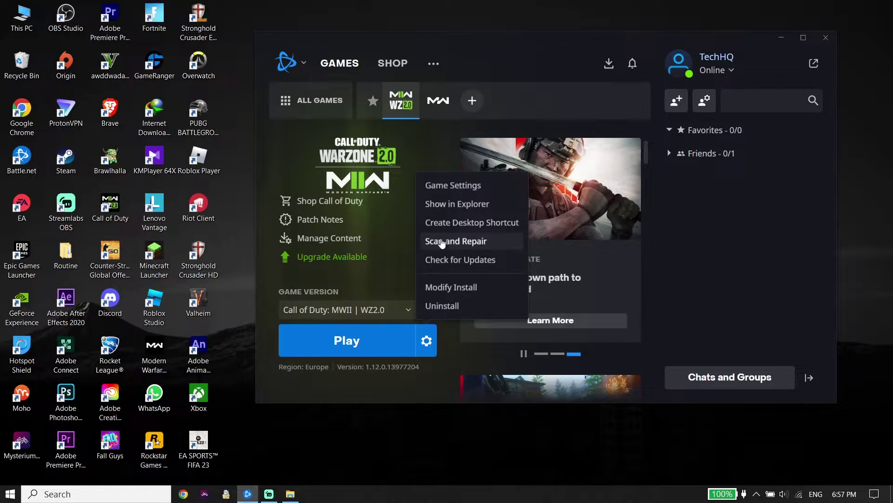
pyautogui.click(417, 222)
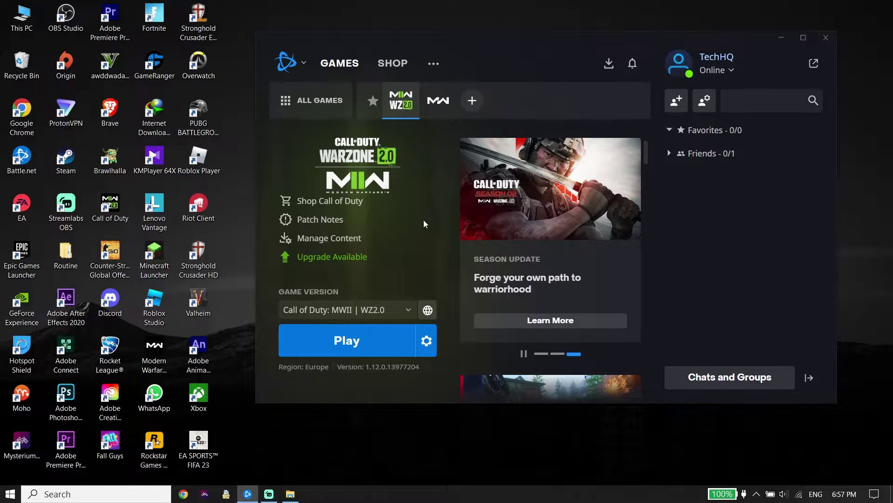
pyautogui.click(781, 39)
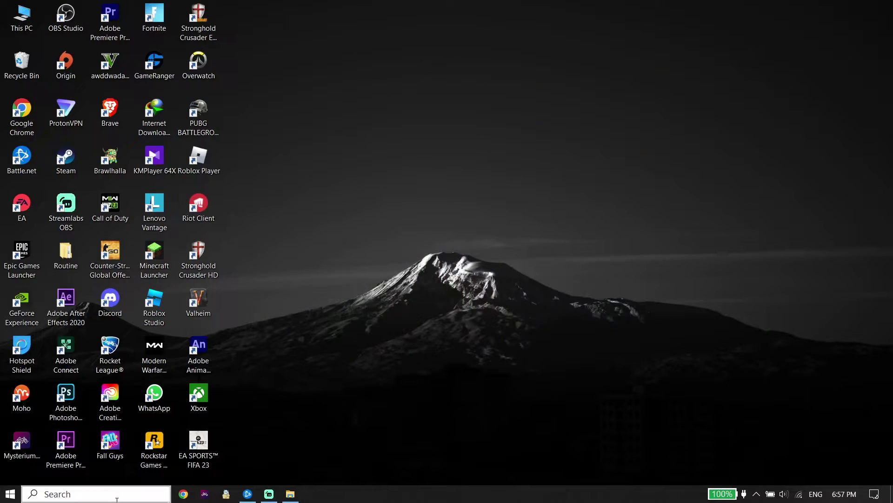
# Step: Open the Network and Sharing Center in the Windows Control Panel
pyautogui.click(56, 493)
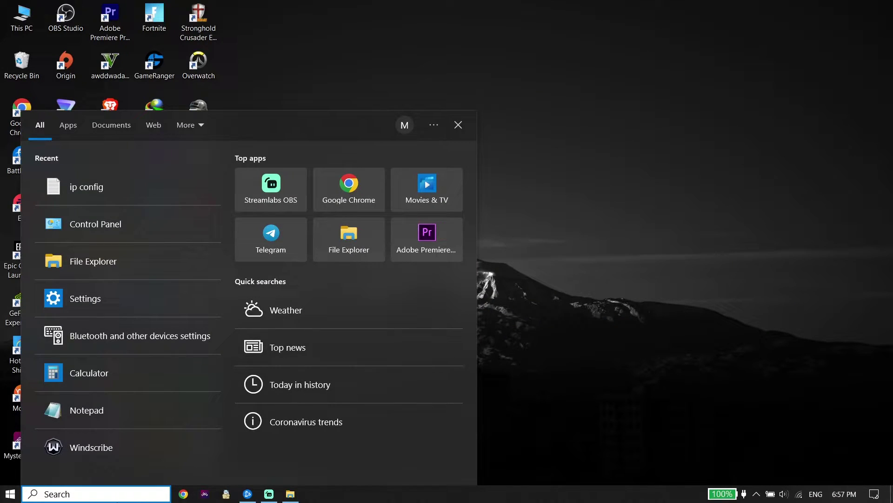
pyautogui.write('c')
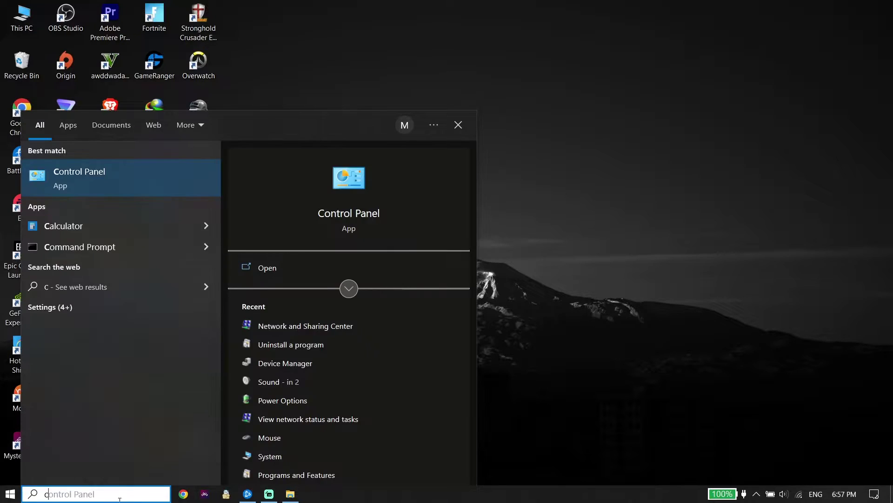
pyautogui.click(98, 181)
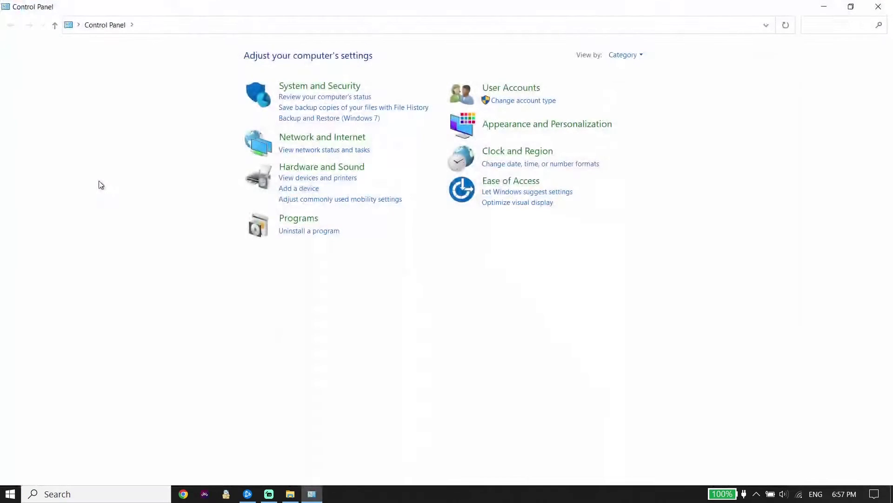
pyautogui.click(309, 139)
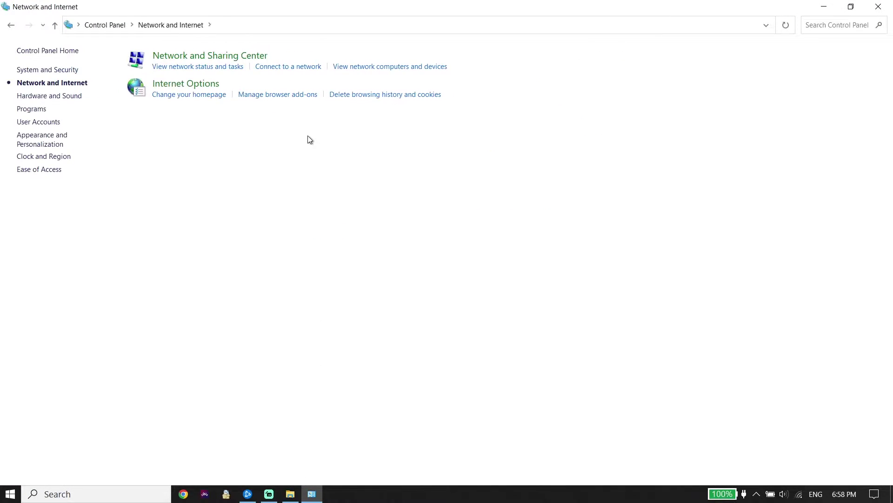
pyautogui.click(224, 58)
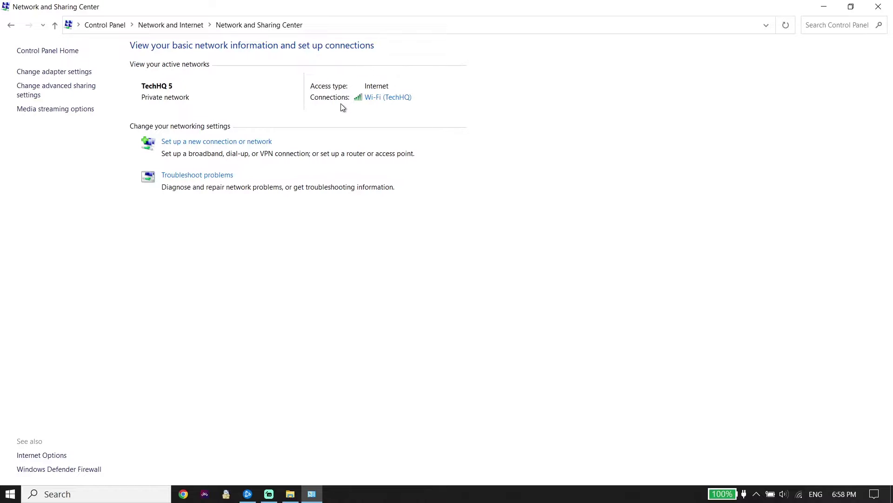
# Step: Open the Internet Protocol Version 4 (TCP/IPv4) properties of the active Wi-Fi connection
pyautogui.click(383, 98)
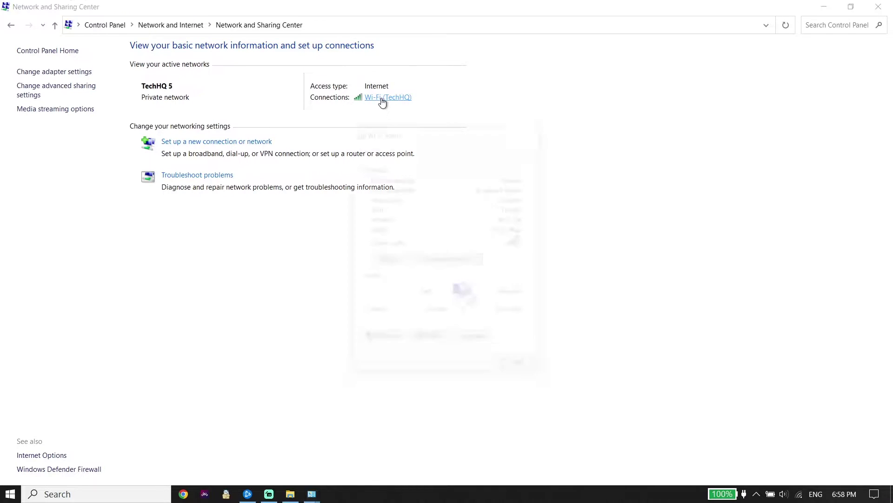
pyautogui.click(381, 342)
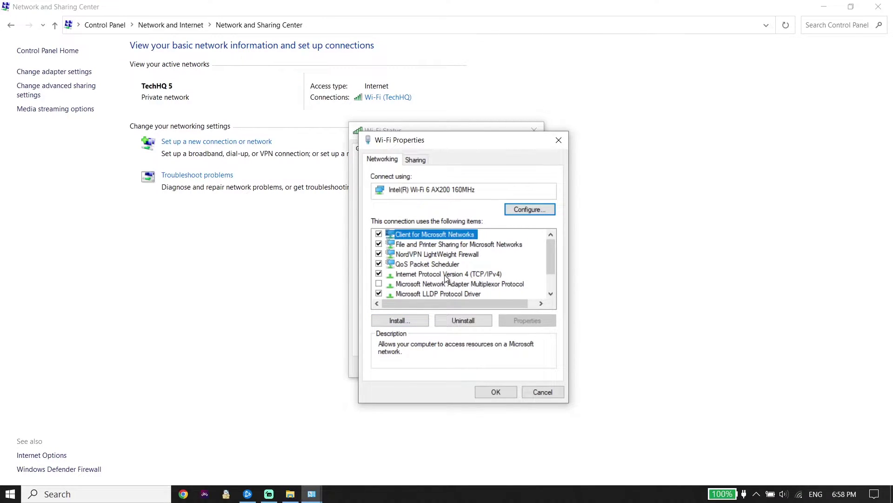
pyautogui.doubleClick(480, 274)
# Step: Set manual DNS servers with 8.8.8.8 as preferred and 8.4.4.8 as alternate
pyautogui.click(429, 347)
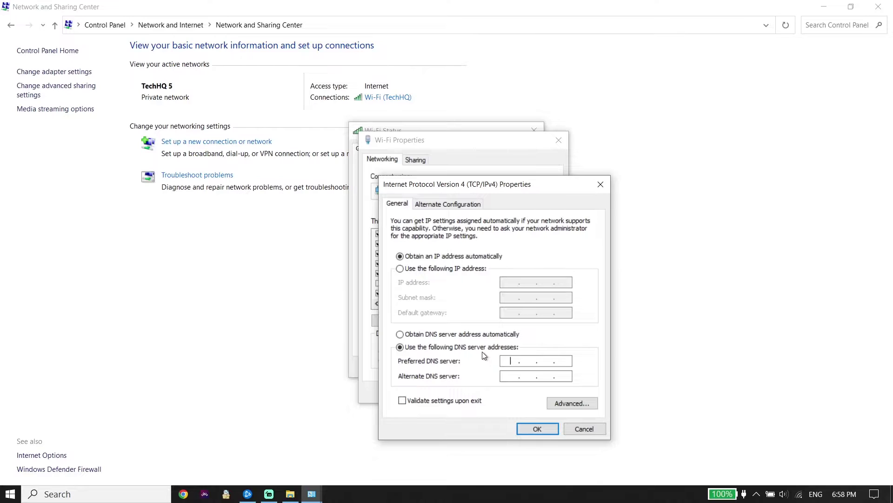
pyautogui.write('8.8.8.8')
pyautogui.click(504, 378)
pyautogui.write('8.4.4.8')
# Step: Set the preferred DNS server to 1.1.1.1 and the alternate to 1.0.0.1, save, and close the network settings
pyautogui.click(441, 333)
pyautogui.click(442, 347)
pyautogui.write('1.1.1.1')
pyautogui.click(504, 376)
pyautogui.write('1.0.0.1')
pyautogui.click(538, 428)
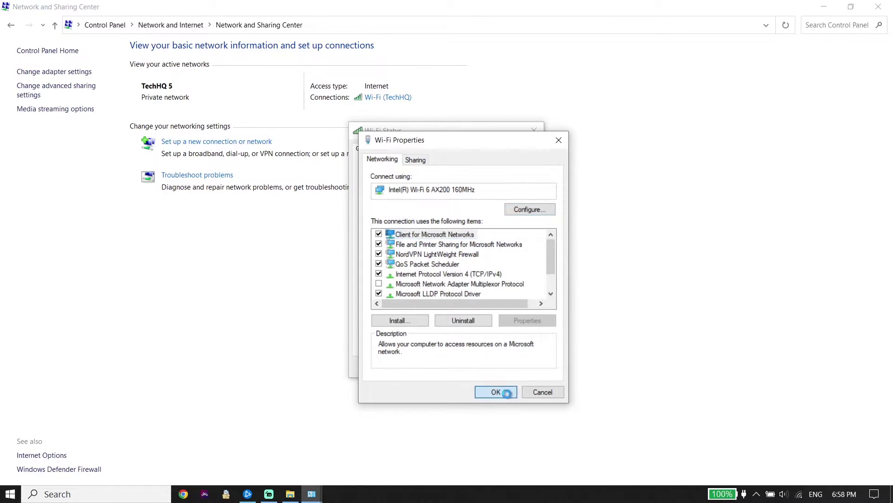
pyautogui.click(505, 391)
pyautogui.click(522, 369)
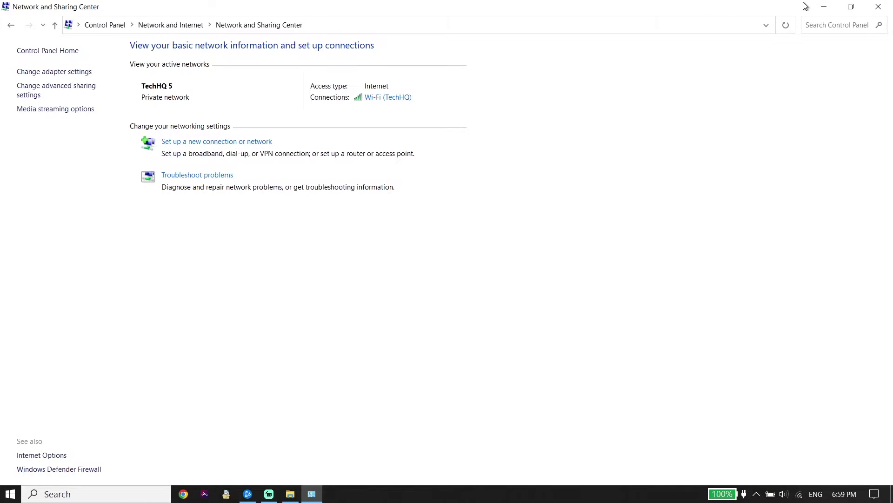
pyautogui.click(877, 7)
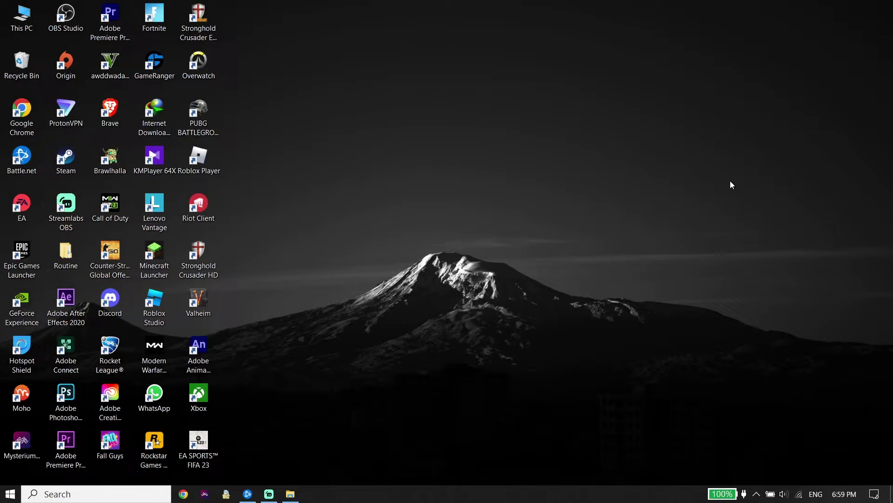
# Step: Check which Wi-Fi networks are available to the computer
pyautogui.click(799, 494)
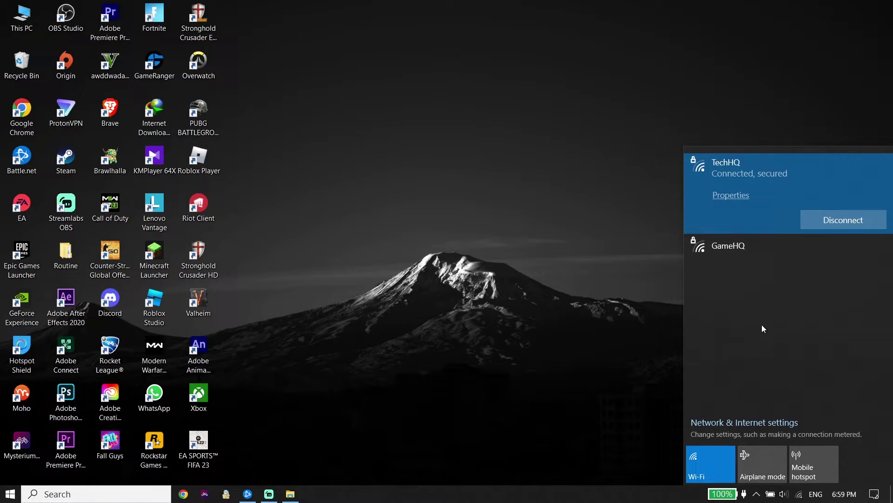
pyautogui.click(546, 314)
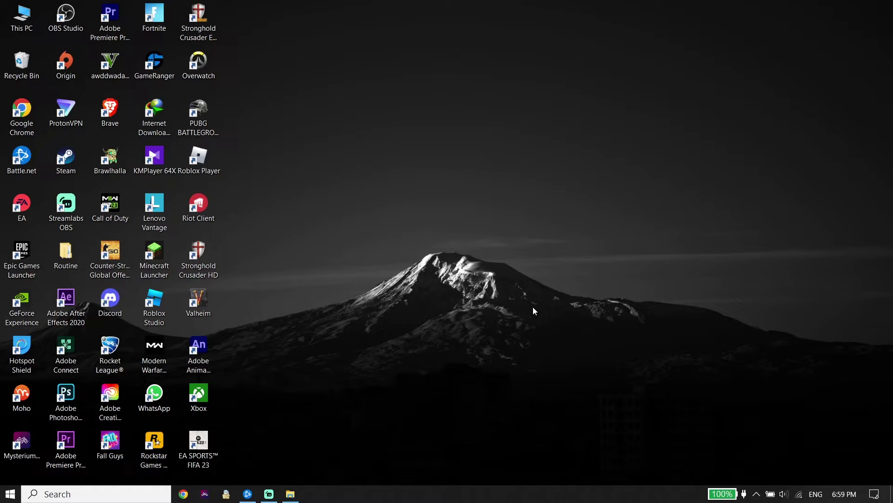
# Step: Find Command Prompt through the Windows search and run it as administrator
pyautogui.click(116, 493)
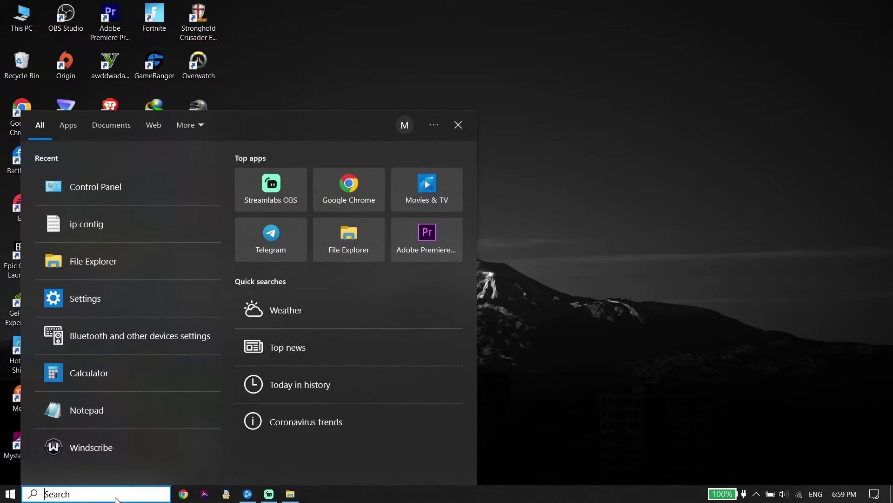
pyautogui.write('c')
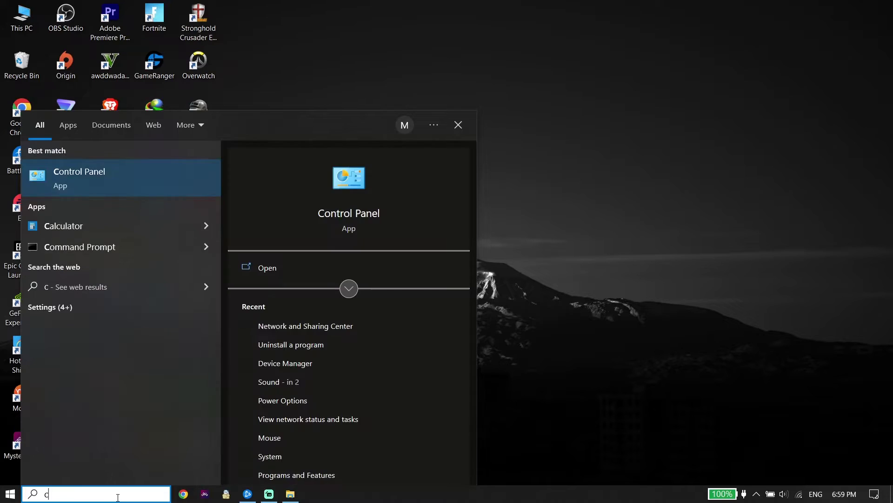
pyautogui.write('omm')
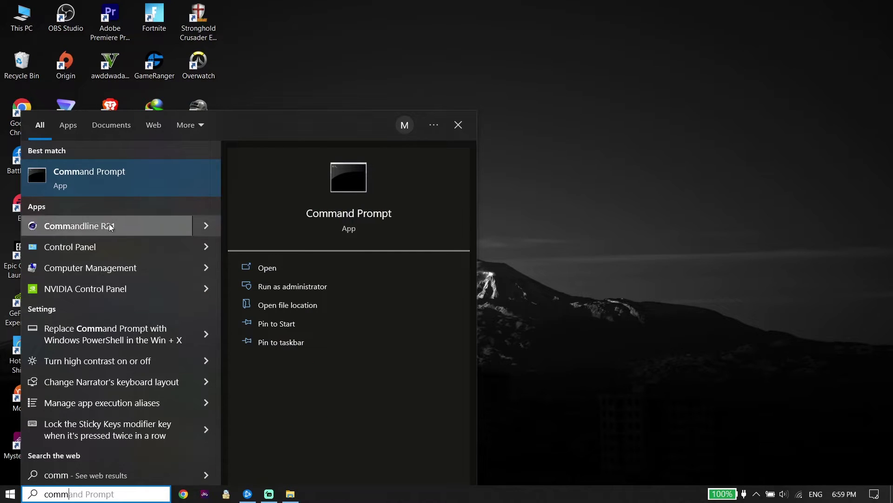
pyautogui.rightClick(106, 177)
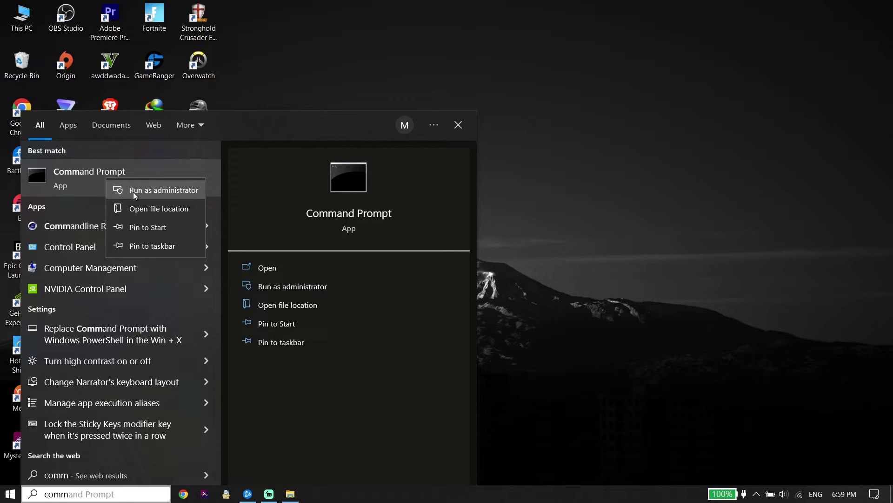
pyautogui.click(133, 191)
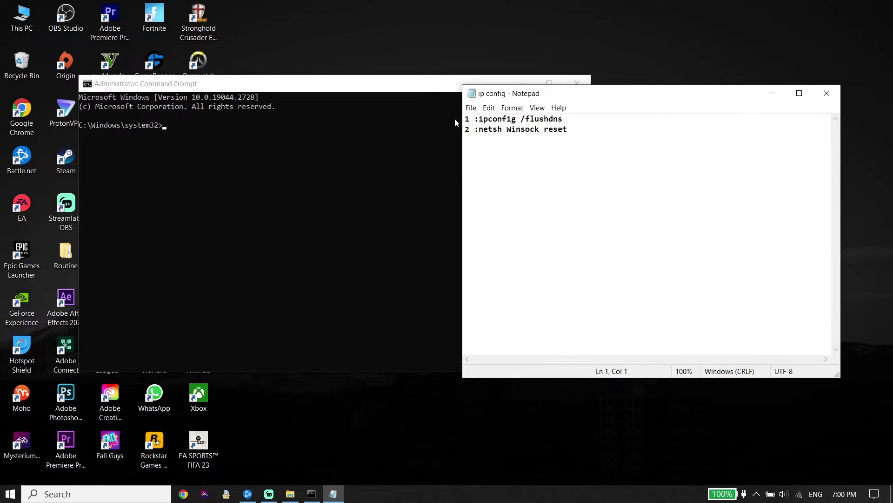
# Step: Copy "ipconfig /flushdns" from the ip config note and run it in the Command Prompt
pyautogui.moveTo(465, 119); pyautogui.dragTo(610, 146)
pyautogui.click(529, 163)
pyautogui.moveTo(478, 119); pyautogui.dragTo(565, 120)
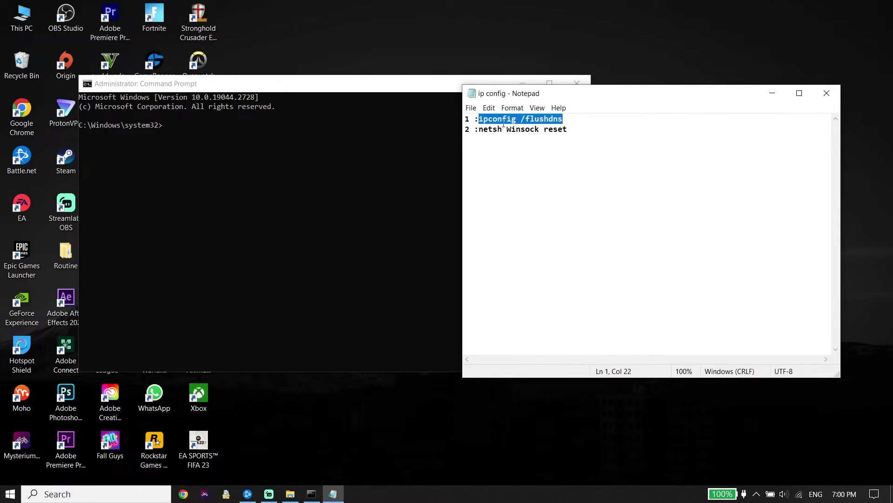
pyautogui.rightClick(538, 119)
pyautogui.click(562, 147)
pyautogui.click(249, 86)
pyautogui.rightClick(165, 129)
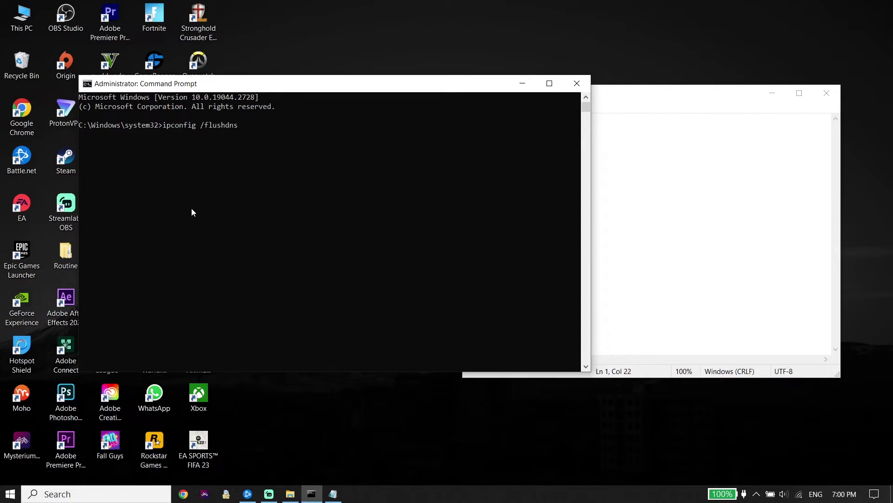
pyautogui.press('Return')
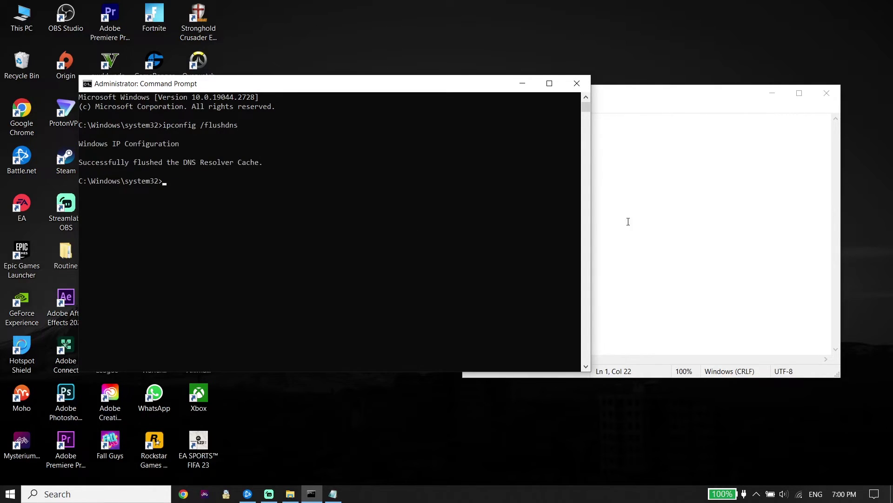
# Step: Copy "netsh Winsock reset" from the ip config note and run it in the Command Prompt
pyautogui.click(632, 183)
pyautogui.moveTo(478, 129); pyautogui.dragTo(582, 132)
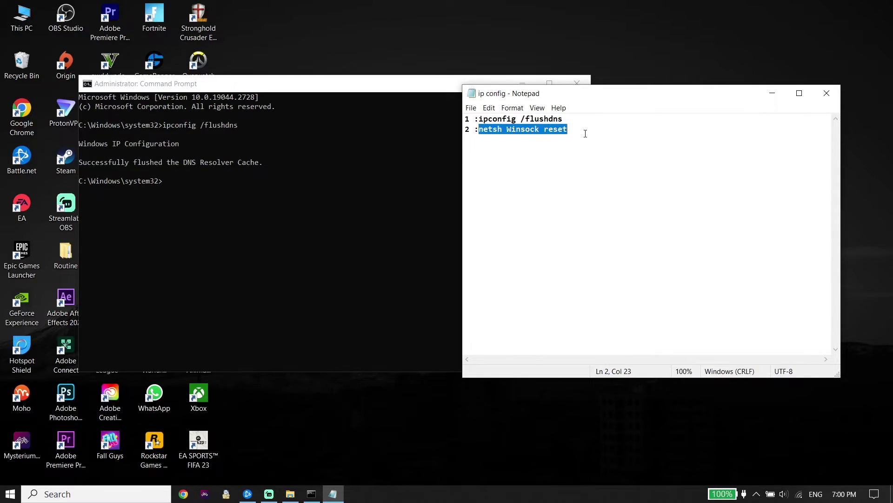
pyautogui.rightClick(564, 129)
pyautogui.click(589, 162)
pyautogui.click(379, 83)
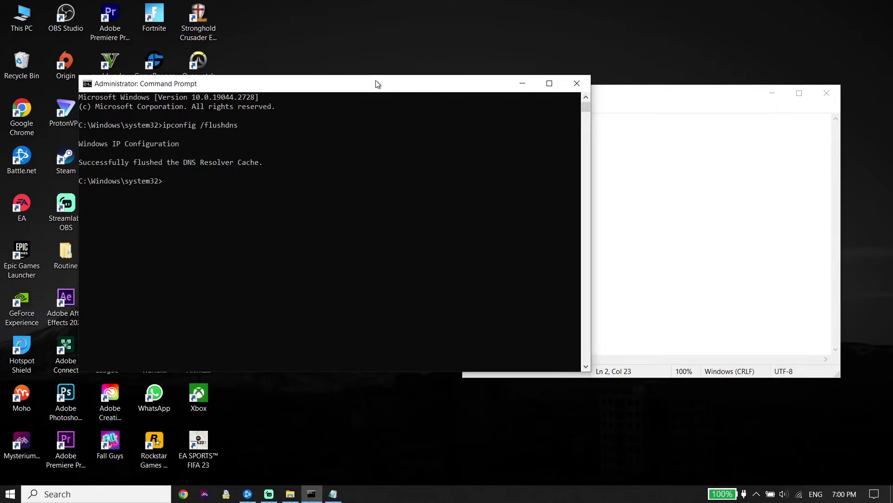
pyautogui.rightClick(164, 184)
pyautogui.press('Return')
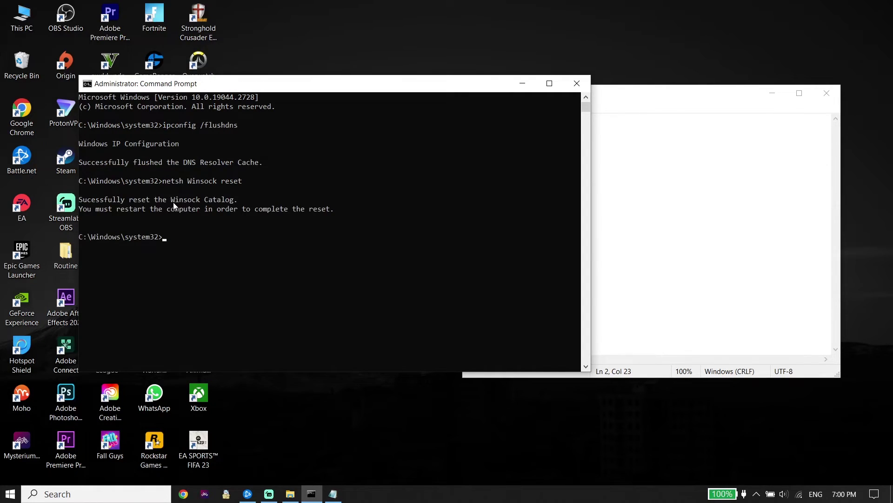
# Step: Close the Command Prompt with the Exit command and close the ip config note
pyautogui.write('Exit')
pyautogui.press('Return')
pyautogui.click(832, 93)
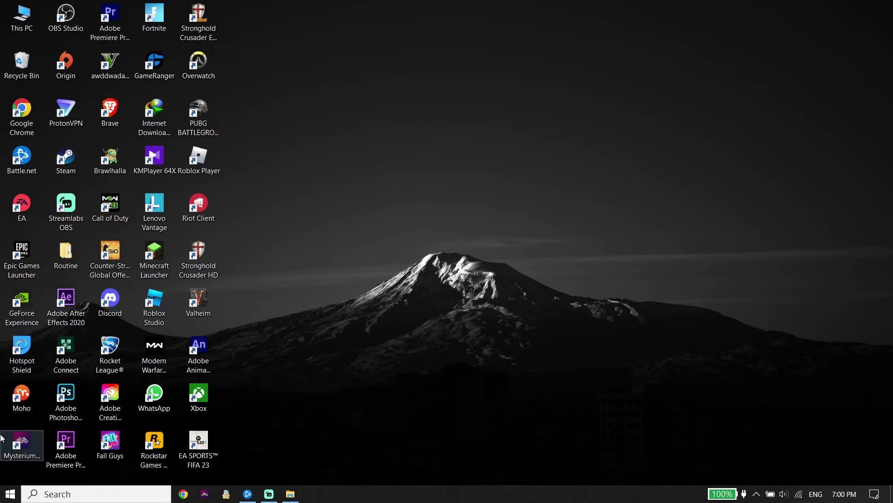
# Step: View the computer's power options, including Restart, and dismiss them without choosing one
pyautogui.click(10, 493)
pyautogui.click(15, 471)
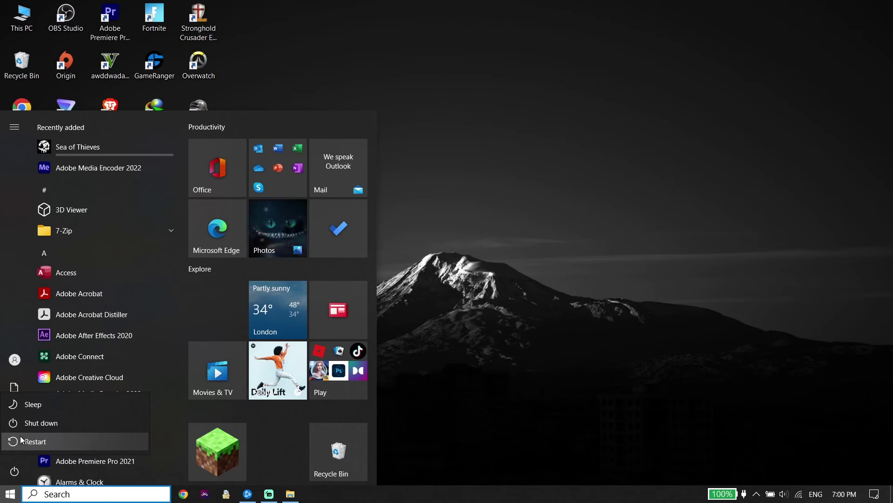
pyautogui.click(419, 388)
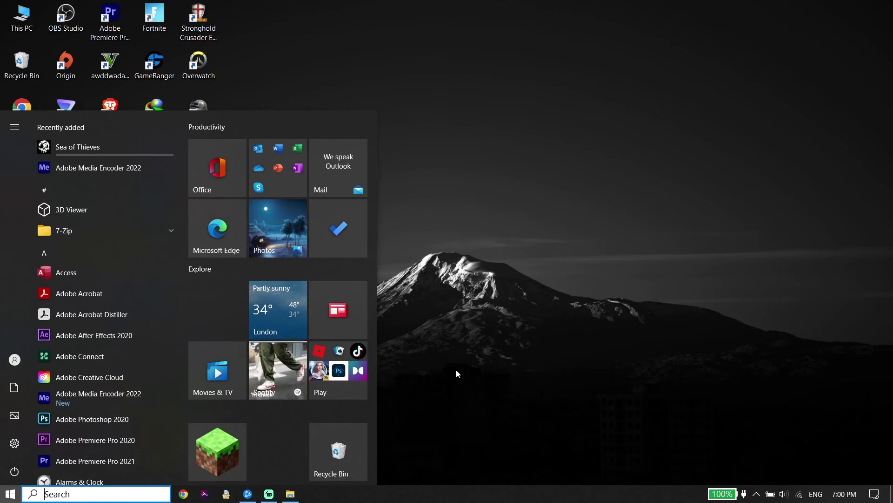
pyautogui.click(457, 370)
# Step: Switch back to the Battle.net launcher
pyautogui.click(254, 492)
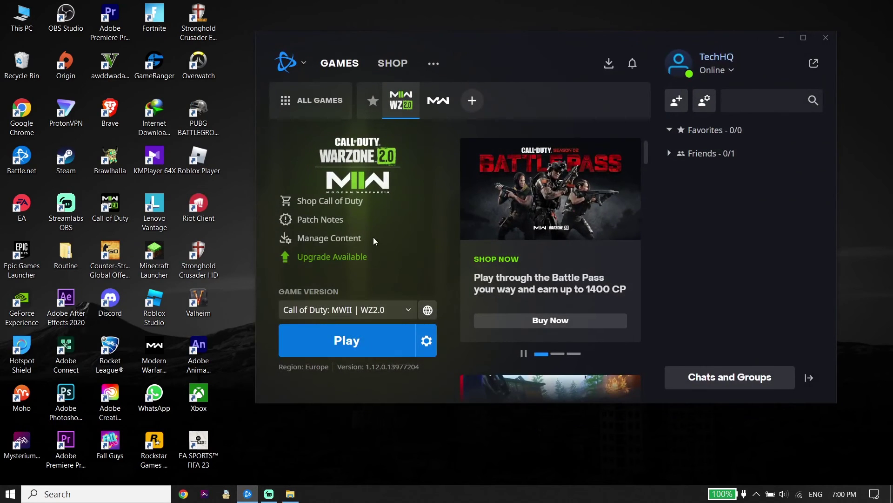